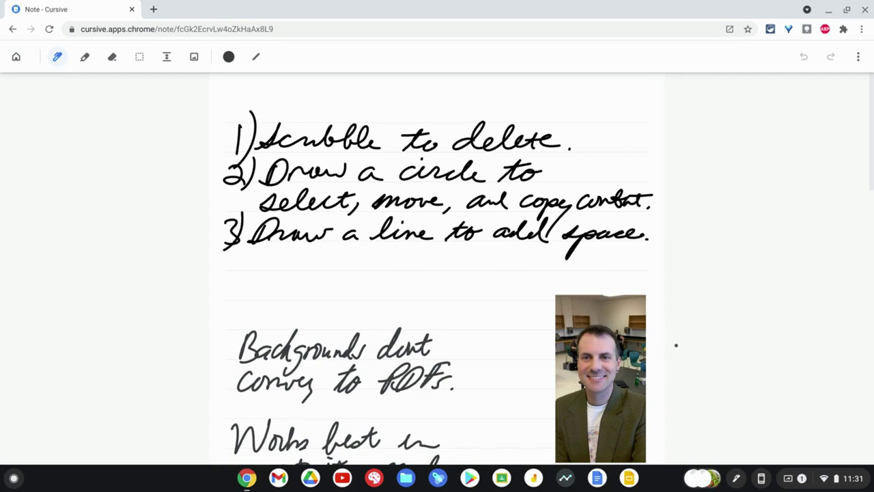
Draw a test pen stroke in the blank space below the third list item, then undo it
{"action": "left_click", "coordinate": [129, 30]}
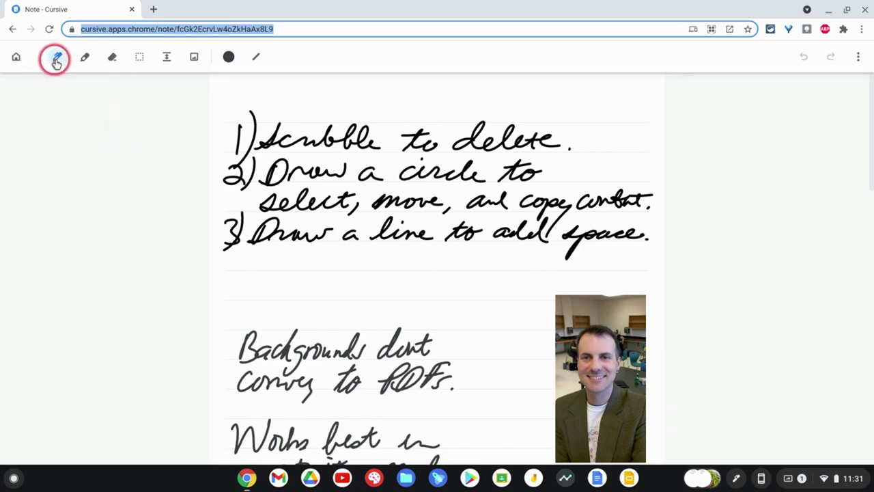
{"action": "left_click", "coordinate": [51, 88]}
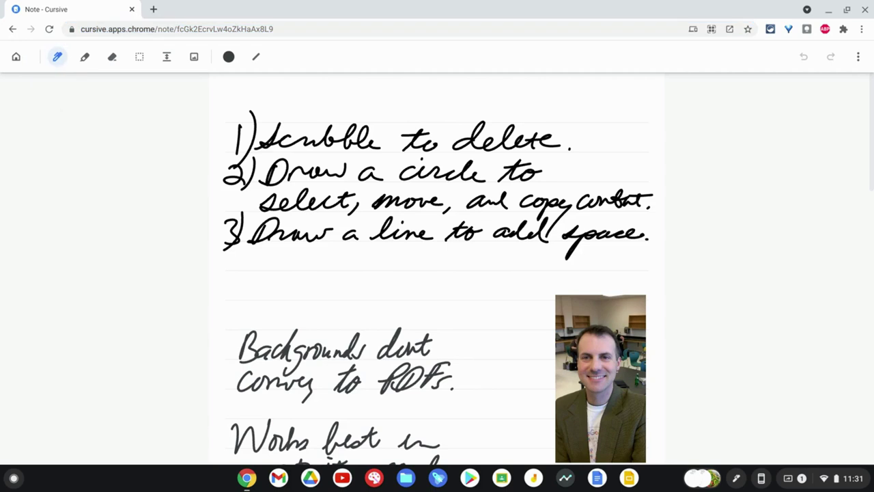
{"action": "left_click_drag", "start_coordinate": [391, 282], "coordinate": [457, 274]}
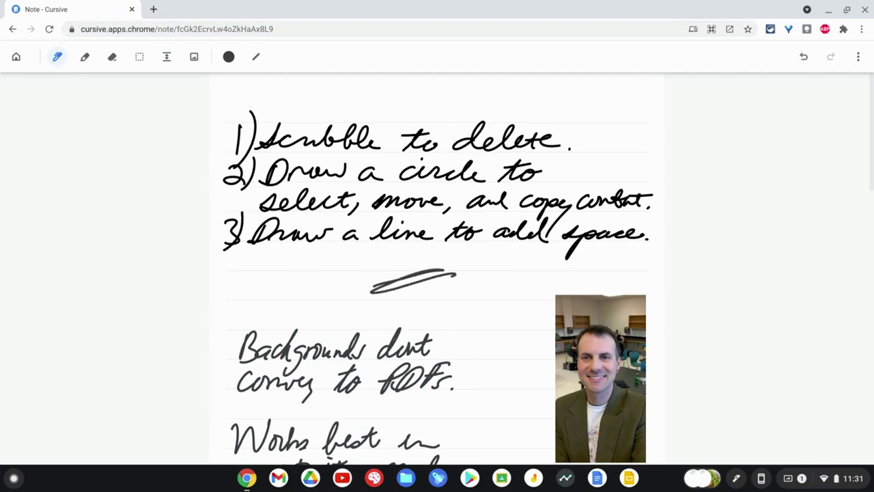
{"action": "key", "text": "ctrl+z"}
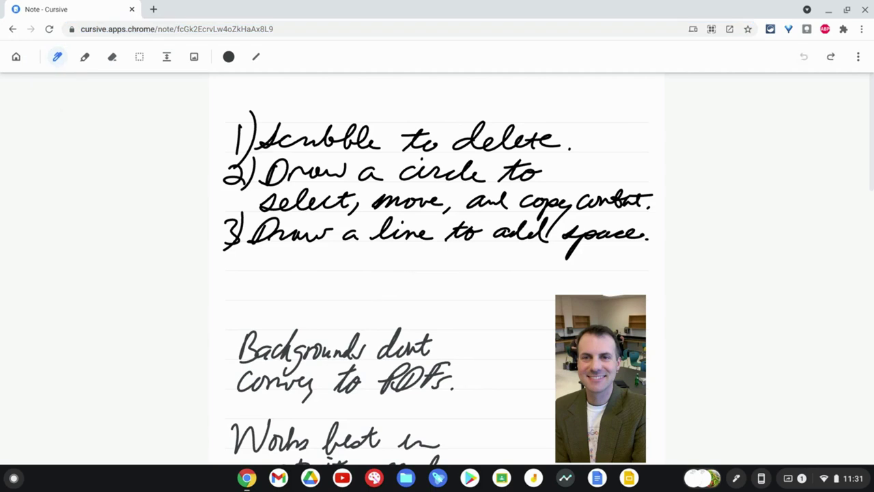
View the highlighter colours, set the pen to dark purple and draw a zigzag stroke below the third list item
{"action": "left_click", "coordinate": [84, 57]}
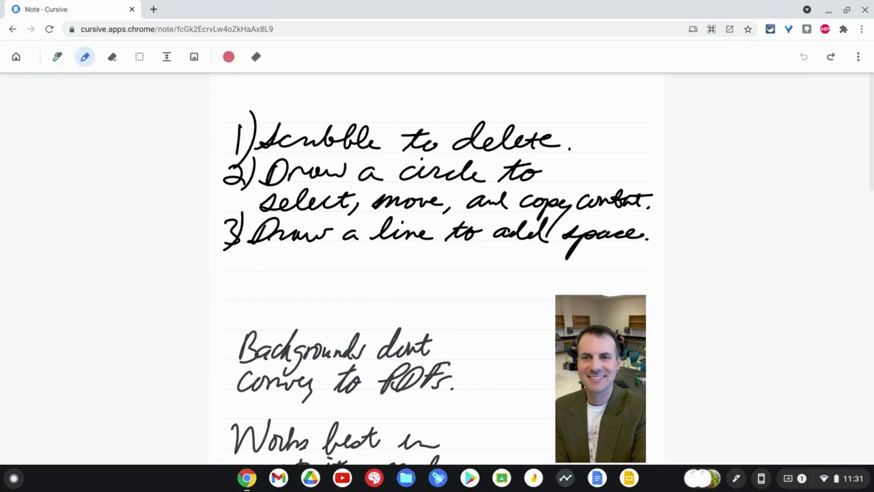
{"action": "left_click", "coordinate": [229, 56]}
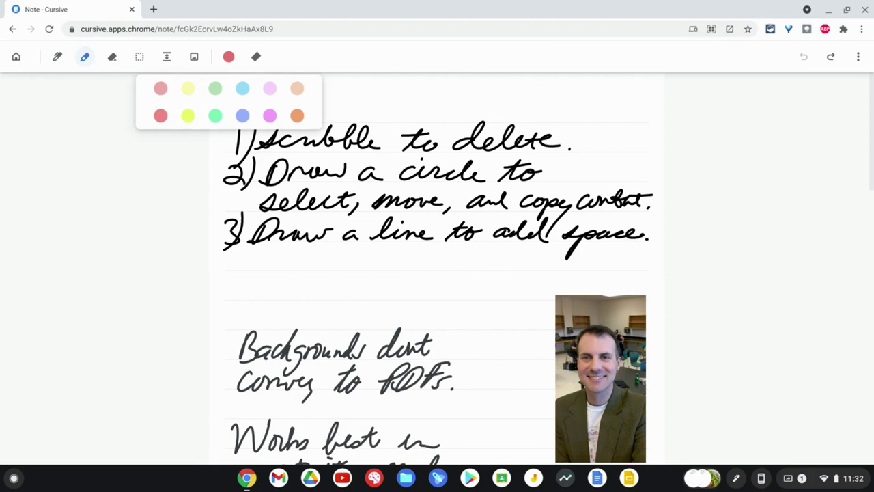
{"action": "left_click", "coordinate": [57, 56]}
{"action": "left_click", "coordinate": [228, 57]}
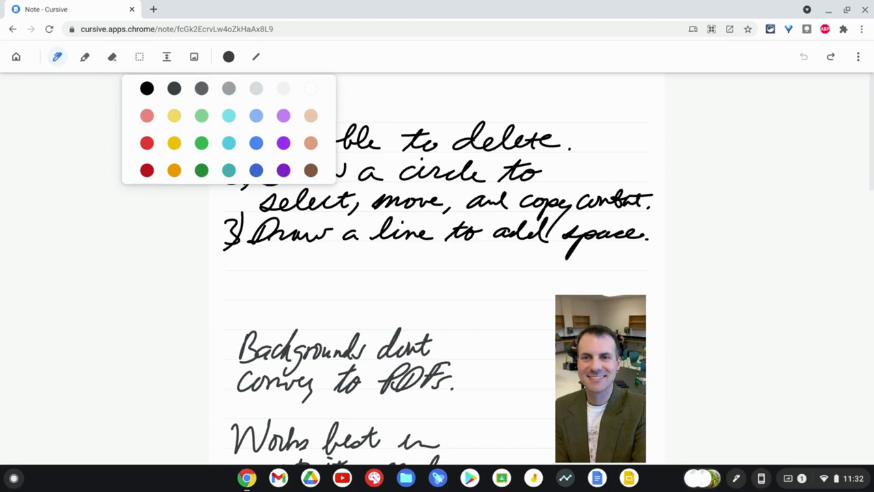
{"action": "left_click", "coordinate": [284, 170]}
{"action": "left_click_drag", "start_coordinate": [292, 288], "coordinate": [384, 268]}
Draw two more purple zigzags beside the first one, one with the medium pen width and one with the thinnest
{"action": "left_click", "coordinate": [256, 56]}
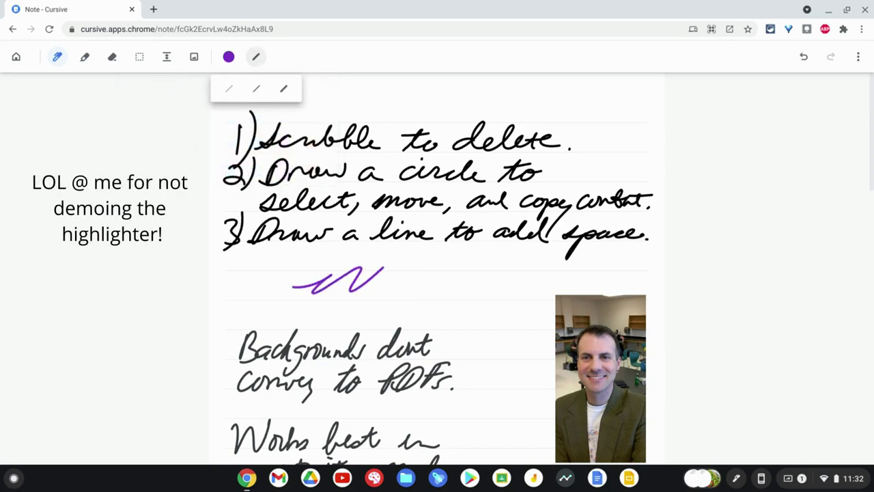
{"action": "left_click", "coordinate": [257, 88]}
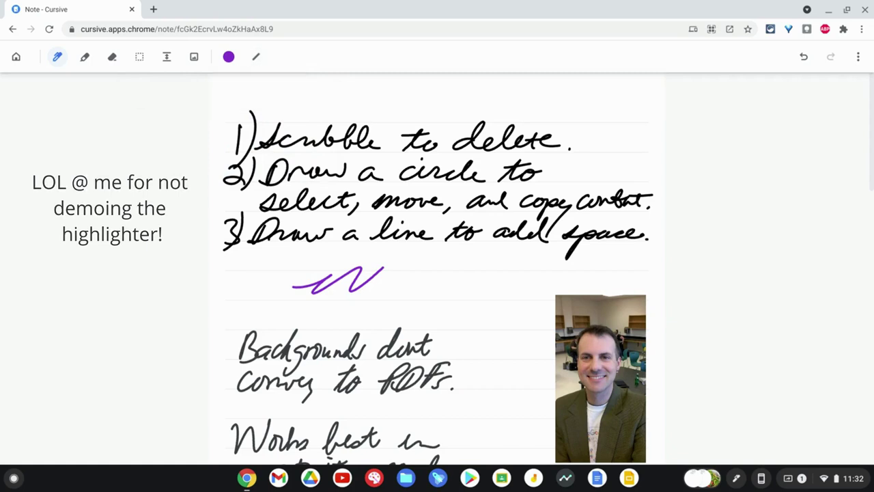
{"action": "left_click_drag", "start_coordinate": [260, 285], "coordinate": [316, 258]}
{"action": "left_click", "coordinate": [257, 57]}
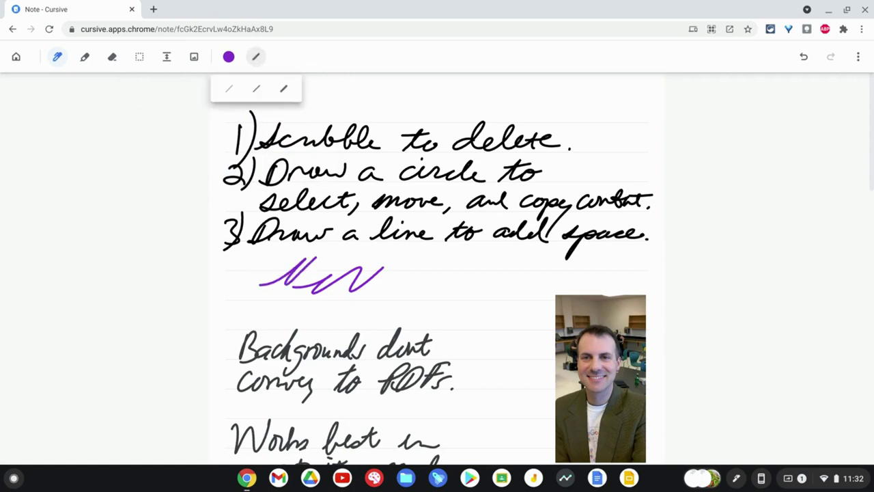
{"action": "left_click", "coordinate": [229, 88]}
{"action": "mouse_move", "coordinate": [237, 285]}
{"action": "left_mouse_down"}
{"action": "mouse_move", "coordinate": [264, 260]}
{"action": "mouse_move", "coordinate": [262, 283]}
{"action": "left_mouse_up"}
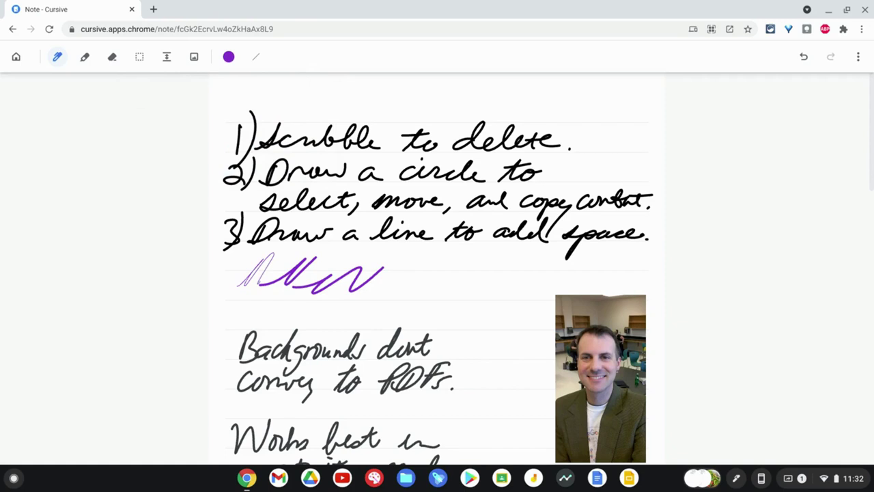
Erase the three purple zigzag strokes below the third list item and switch back to the pen
{"action": "left_click", "coordinate": [112, 57]}
{"action": "left_click", "coordinate": [352, 278]}
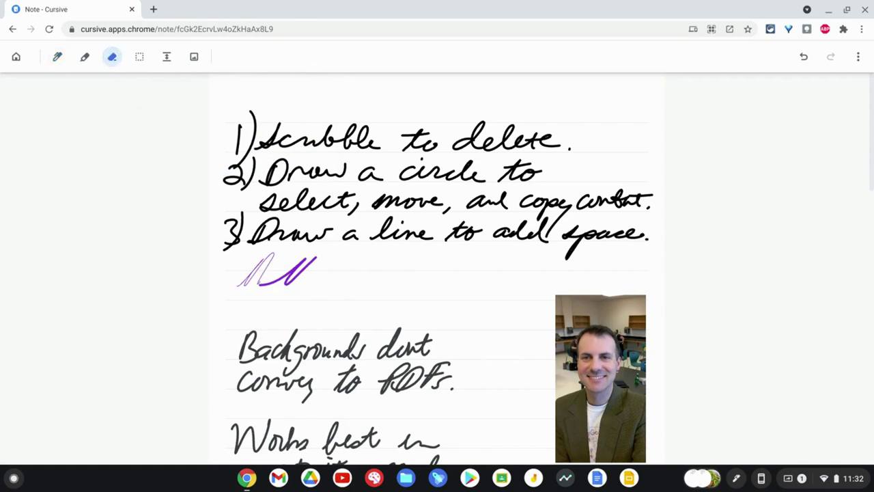
{"action": "left_click", "coordinate": [294, 274]}
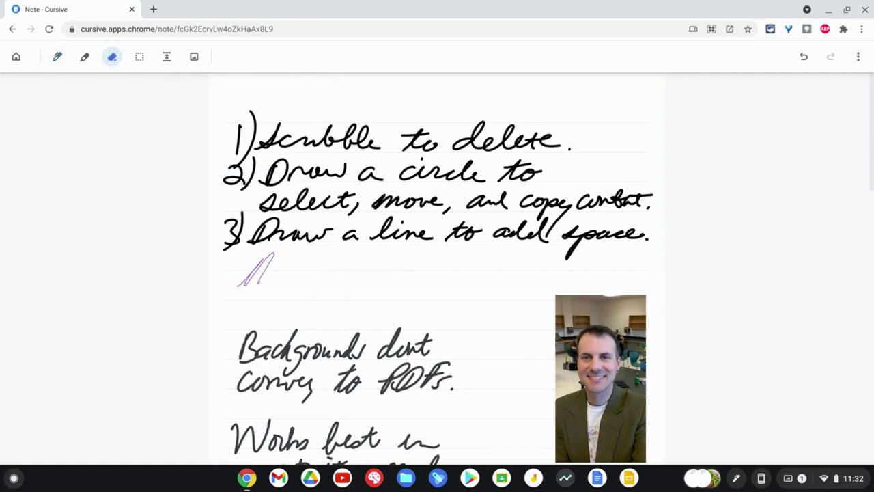
{"action": "left_click_drag", "start_coordinate": [272, 257], "coordinate": [239, 283]}
{"action": "left_click", "coordinate": [57, 57]}
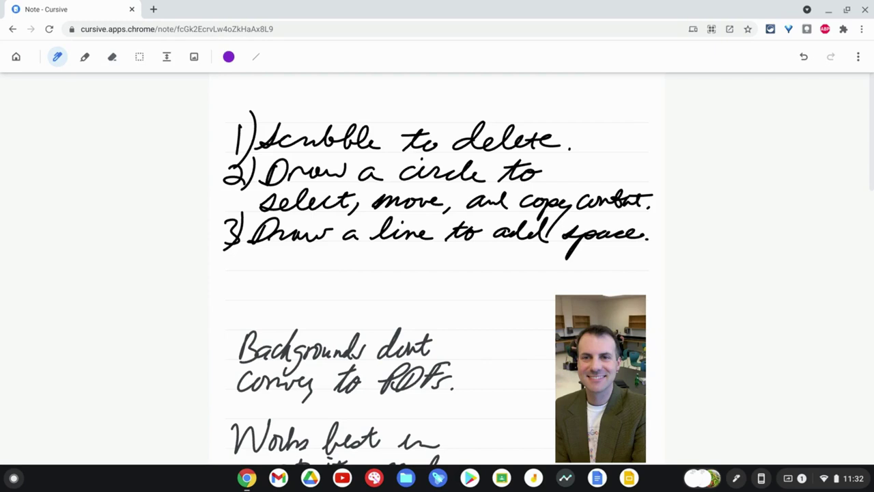
Use the make-space tool on the row between the first and second list items, shifting the content below slightly
{"action": "left_click", "coordinate": [167, 60]}
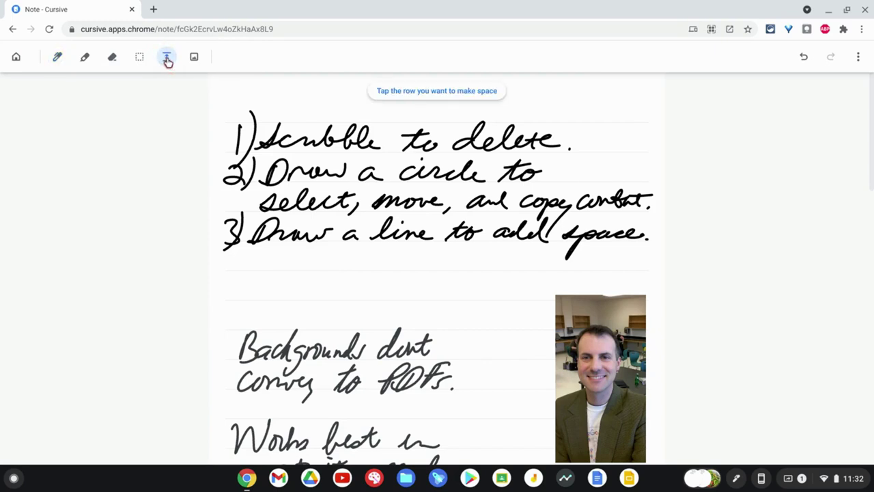
{"action": "left_click", "coordinate": [437, 153]}
{"action": "mouse_move", "coordinate": [437, 152]}
{"action": "left_mouse_down"}
{"action": "mouse_move", "coordinate": [437, 260]}
{"action": "mouse_move", "coordinate": [437, 153]}
{"action": "left_mouse_up"}
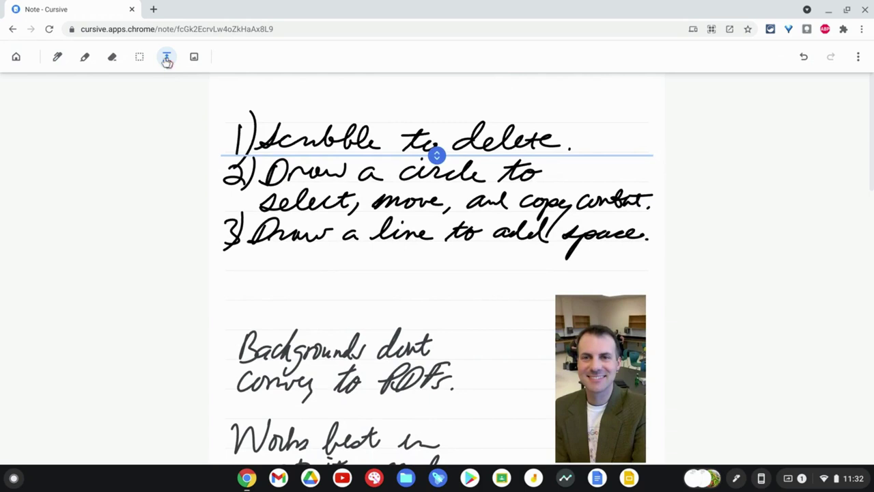
Insert the image pexels-bulbfish-1143754.jpg from Downloads into the note, then delete it
{"action": "left_click", "coordinate": [193, 59]}
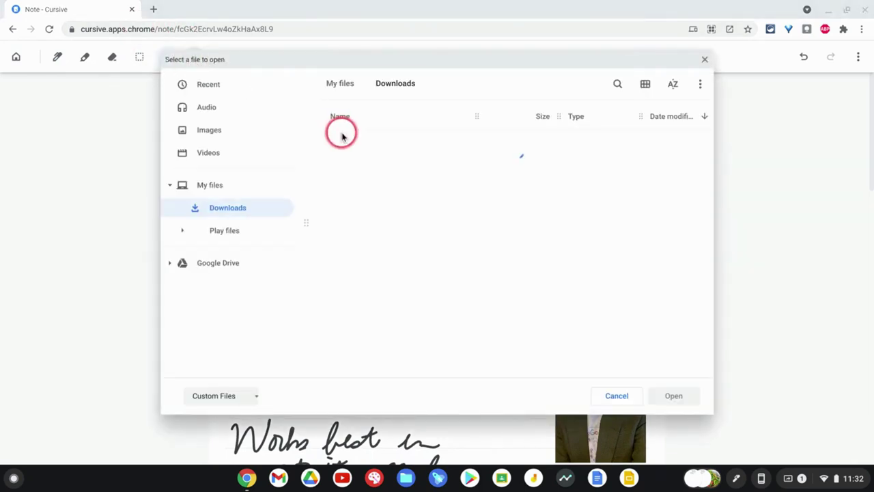
{"action": "left_click", "coordinate": [358, 163]}
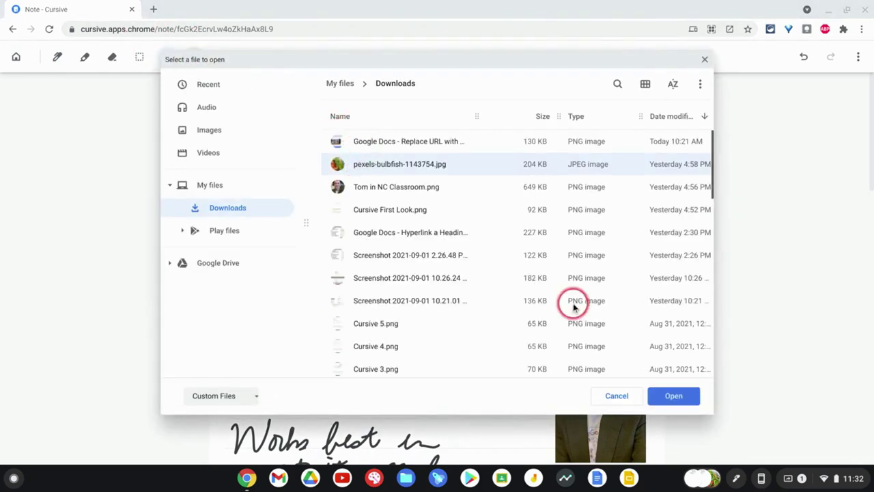
{"action": "left_click", "coordinate": [676, 399]}
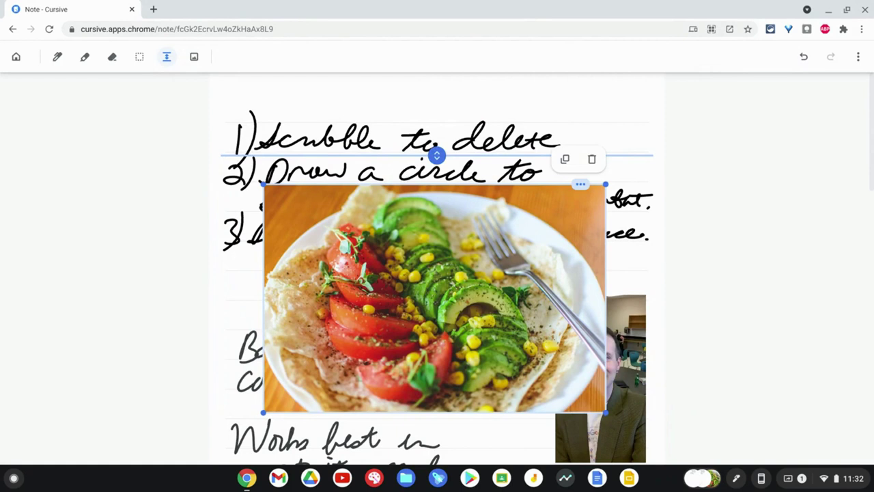
{"action": "left_click", "coordinate": [591, 158]}
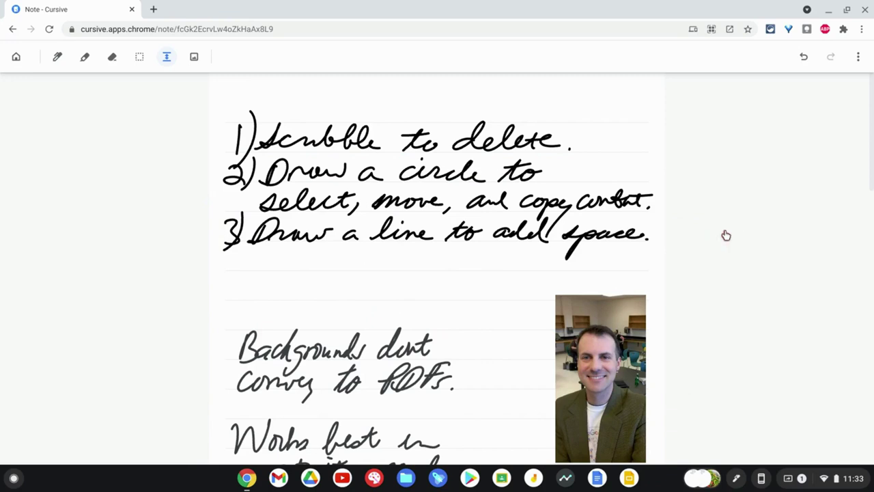
Scribble over the word "delete" in the first list item with the pen, then undo the removal
{"action": "mouse_move", "coordinate": [465, 151]}
{"action": "left_mouse_down"}
{"action": "mouse_move", "coordinate": [516, 139]}
{"action": "mouse_move", "coordinate": [530, 146]}
{"action": "mouse_move", "coordinate": [503, 145]}
{"action": "mouse_move", "coordinate": [533, 147]}
{"action": "left_mouse_up"}
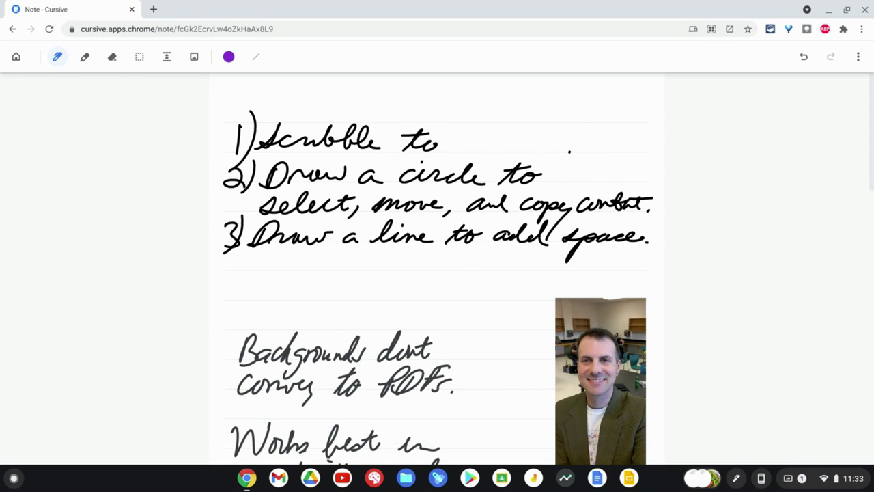
{"action": "left_click", "coordinate": [804, 57]}
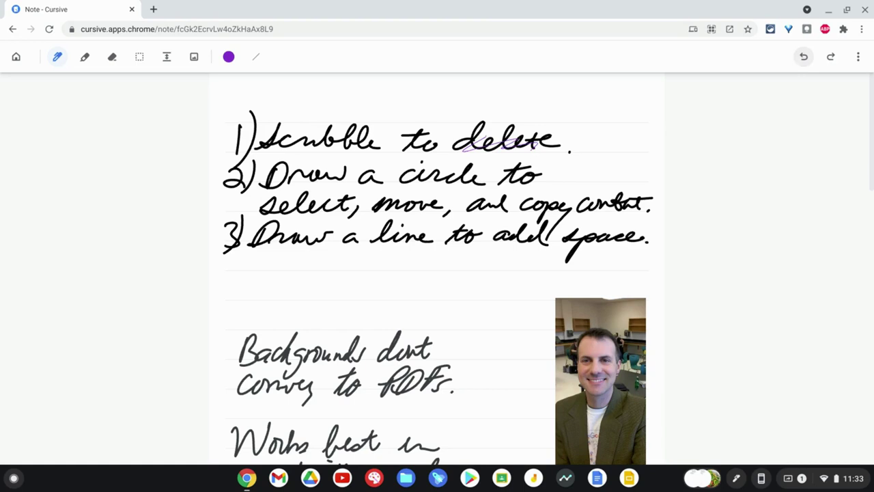
Circle the word "circle" in the second list item and move that line's "to" beside "PDFs."
{"action": "mouse_move", "coordinate": [477, 161]}
{"action": "left_mouse_down"}
{"action": "mouse_move", "coordinate": [411, 155]}
{"action": "mouse_move", "coordinate": [477, 190]}
{"action": "mouse_move", "coordinate": [478, 164]}
{"action": "left_mouse_up"}
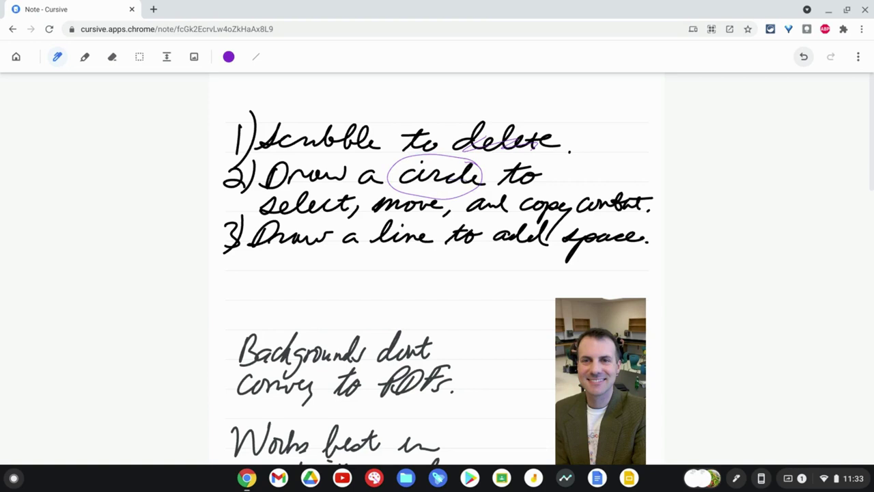
{"action": "mouse_move", "coordinate": [544, 165]}
{"action": "left_mouse_down"}
{"action": "mouse_move", "coordinate": [527, 164]}
{"action": "mouse_move", "coordinate": [543, 169]}
{"action": "mouse_move", "coordinate": [496, 321]}
{"action": "mouse_move", "coordinate": [497, 273]}
{"action": "mouse_move", "coordinate": [324, 297]}
{"action": "mouse_move", "coordinate": [440, 282]}
{"action": "mouse_move", "coordinate": [434, 287]}
{"action": "left_mouse_up"}
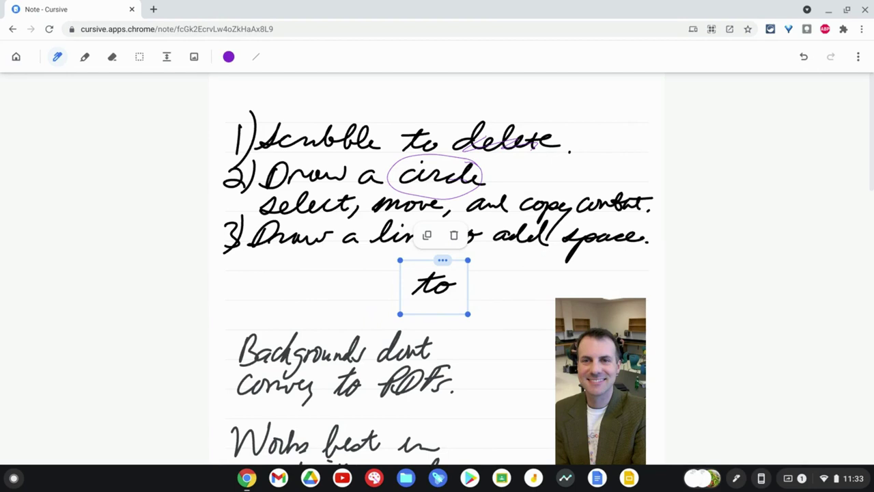
{"action": "left_click_drag", "start_coordinate": [434, 287], "coordinate": [504, 384]}
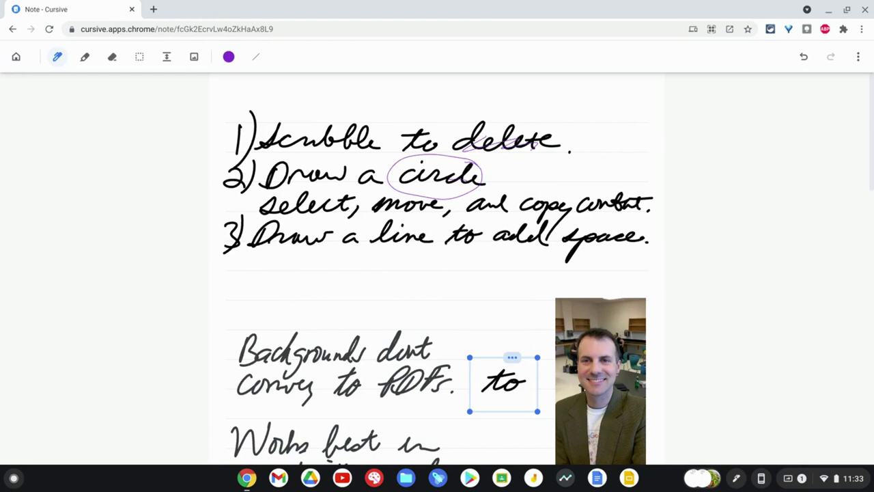
Draw a line above the third list item to insert space there, then close the gap again
{"action": "left_click_drag", "start_coordinate": [249, 218], "coordinate": [622, 218]}
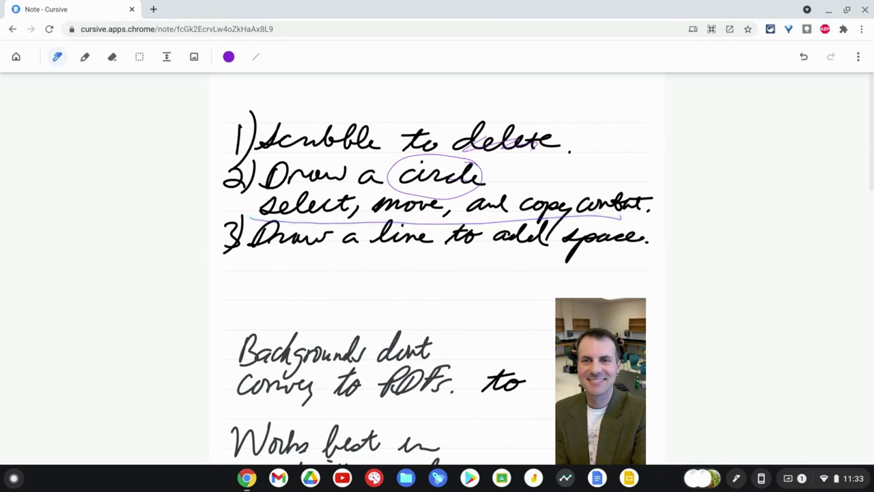
{"action": "mouse_move", "coordinate": [437, 223]}
{"action": "left_mouse_down"}
{"action": "mouse_move", "coordinate": [438, 379]}
{"action": "mouse_move", "coordinate": [437, 269]}
{"action": "left_mouse_up"}
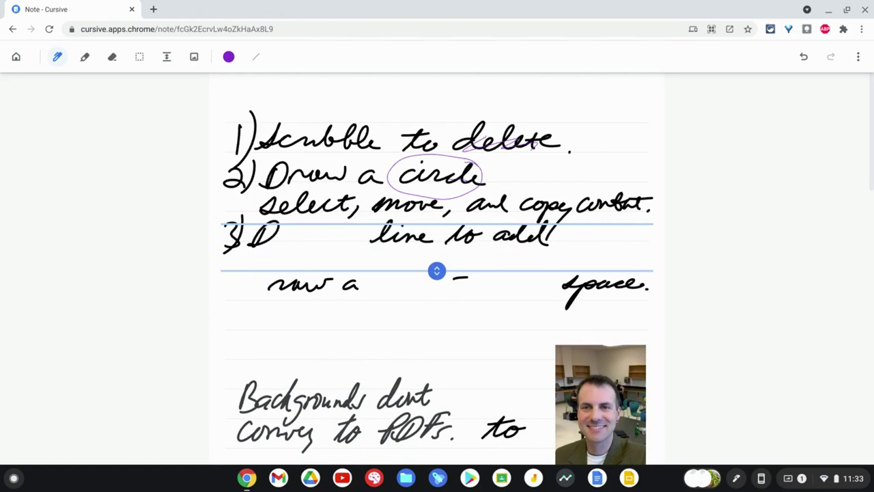
{"action": "left_click", "coordinate": [166, 59]}
{"action": "left_click_drag", "start_coordinate": [437, 271], "coordinate": [437, 225]}
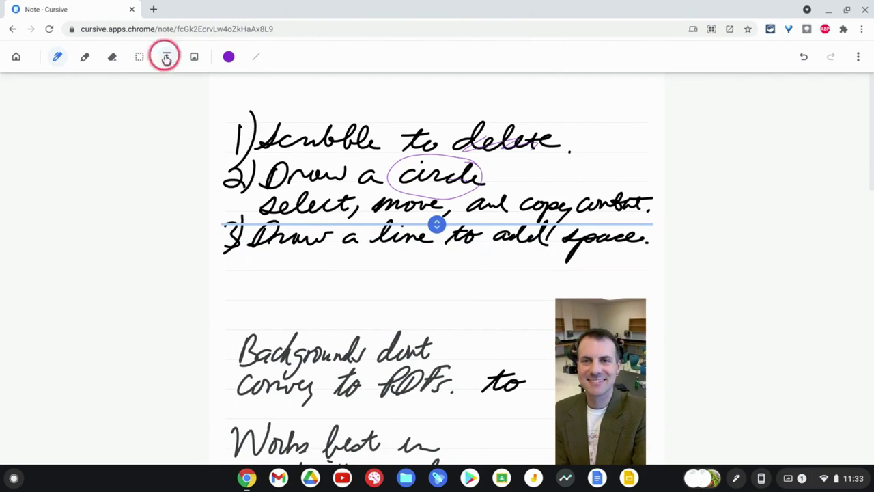
Change the note's background to Grid large
{"action": "left_click", "coordinate": [859, 58]}
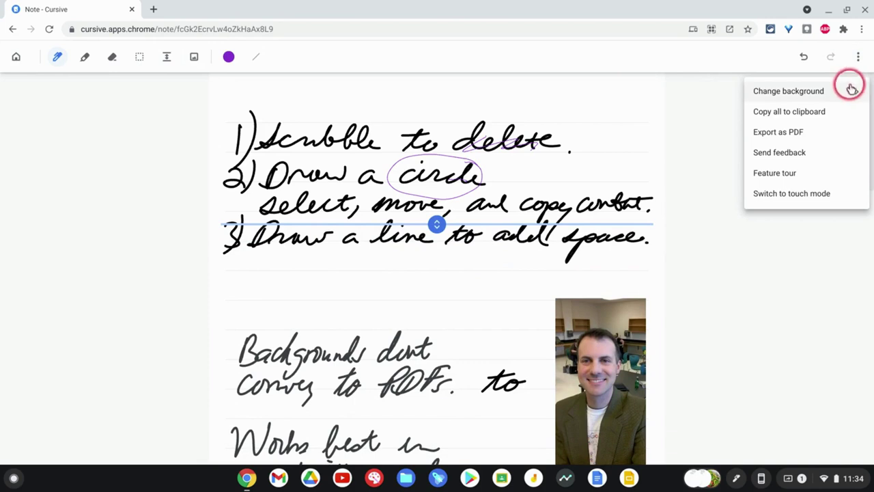
{"action": "left_click", "coordinate": [850, 91]}
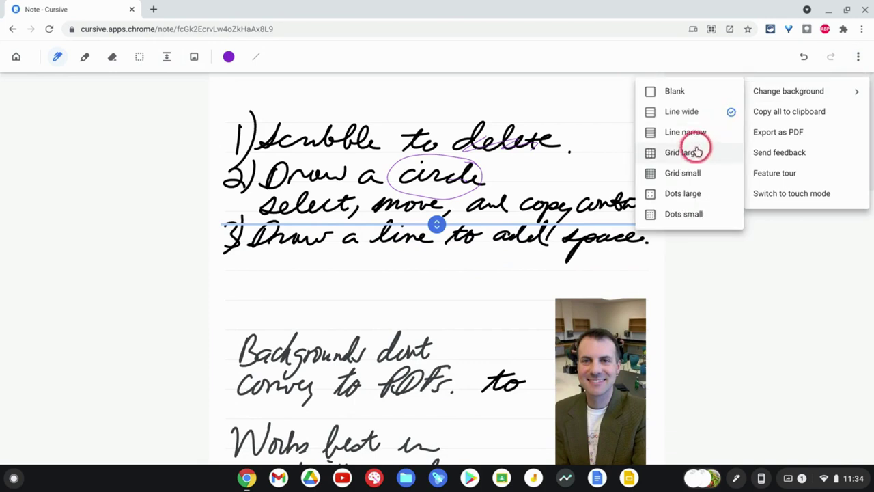
{"action": "left_click", "coordinate": [693, 154]}
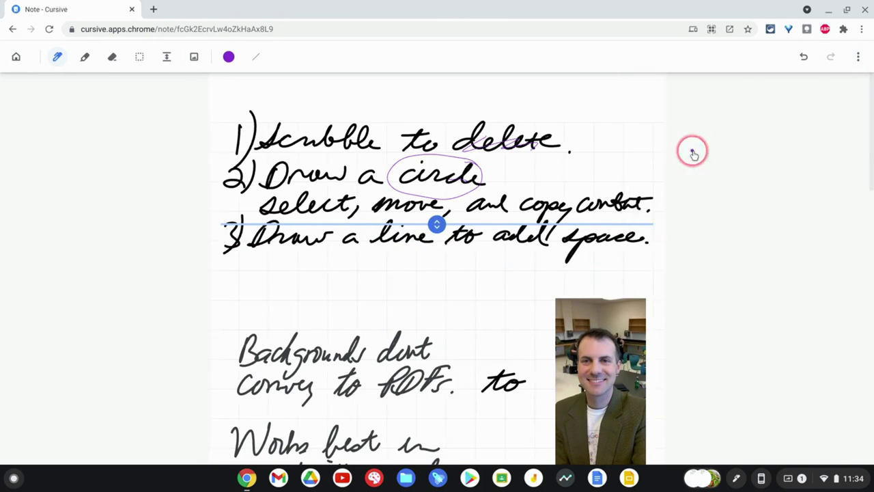
Export the note as a PDF and open the exported file from its download folder
{"action": "left_click", "coordinate": [858, 61]}
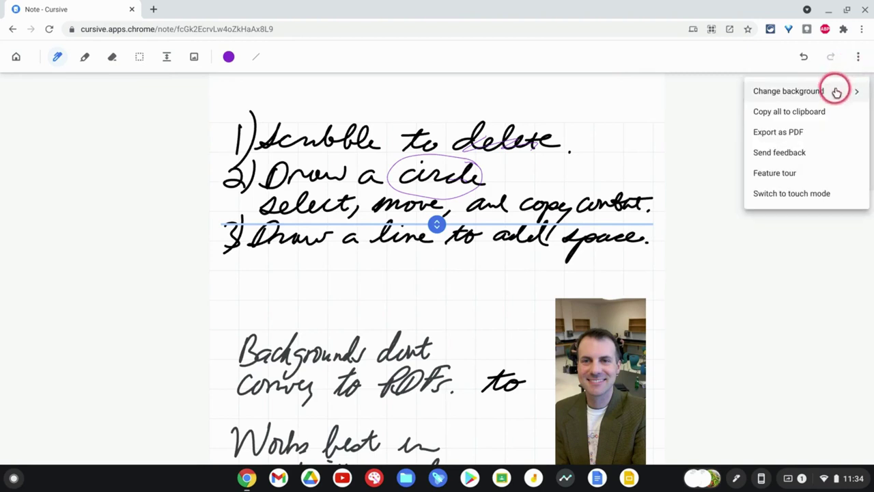
{"action": "left_click", "coordinate": [805, 135]}
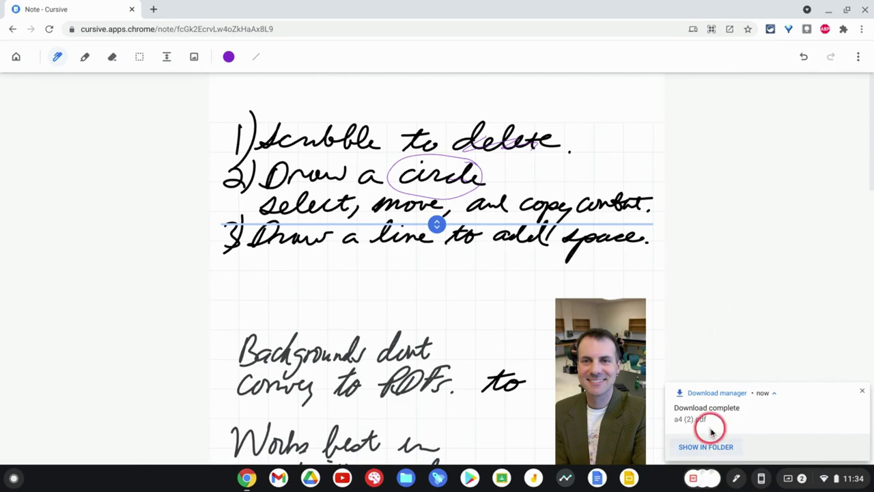
{"action": "left_click", "coordinate": [698, 452]}
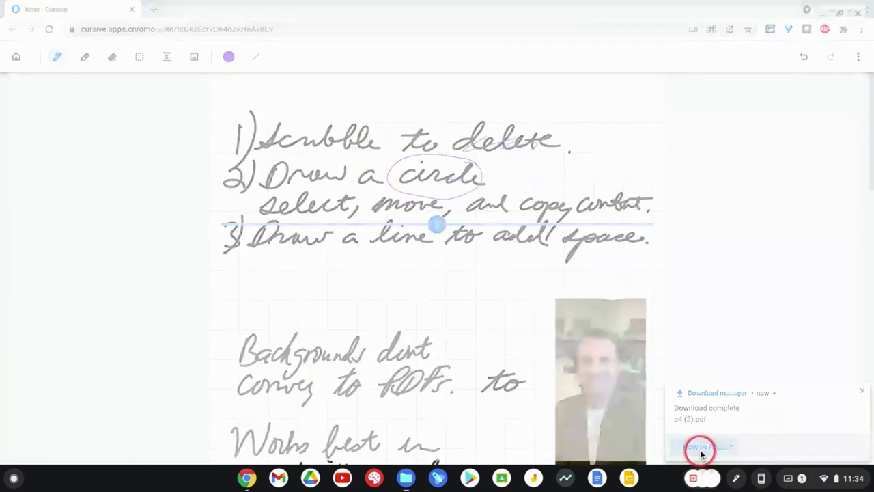
{"action": "double_click", "coordinate": [250, 94]}
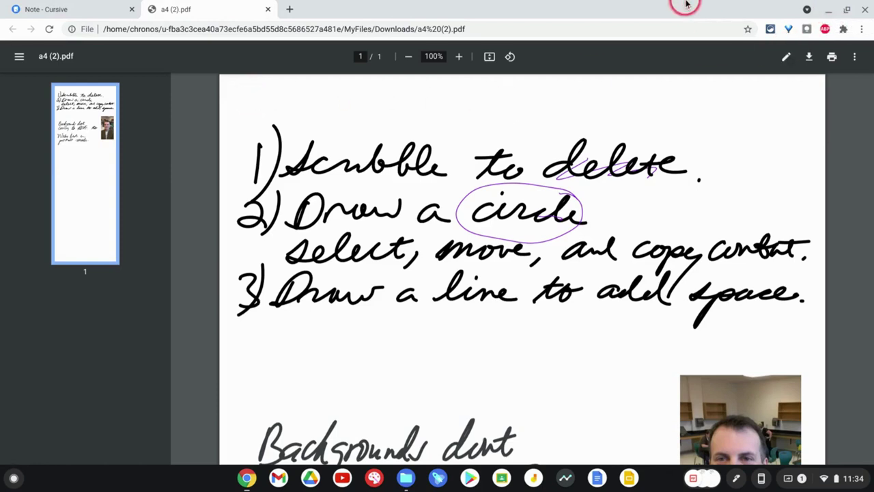
Close the exported PDF, then leave the Cursive note for the notebook overview after viewing the note's additional options
{"action": "left_click", "coordinate": [268, 10]}
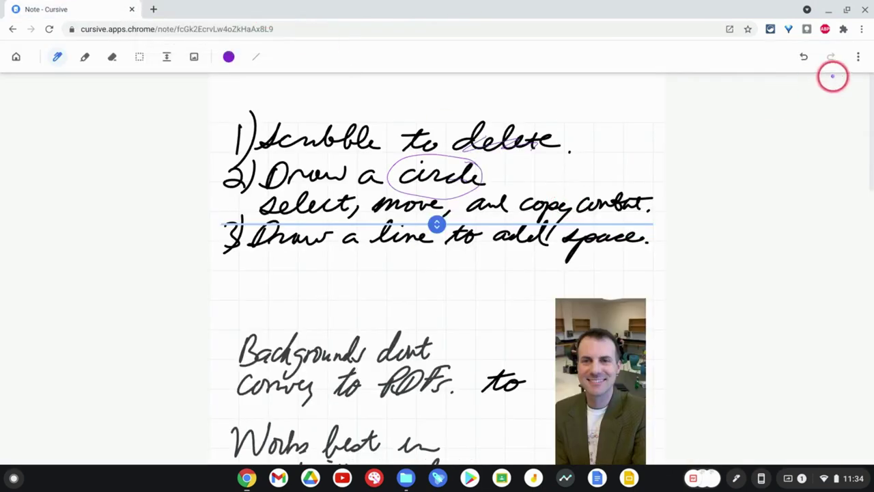
{"action": "left_click", "coordinate": [859, 57]}
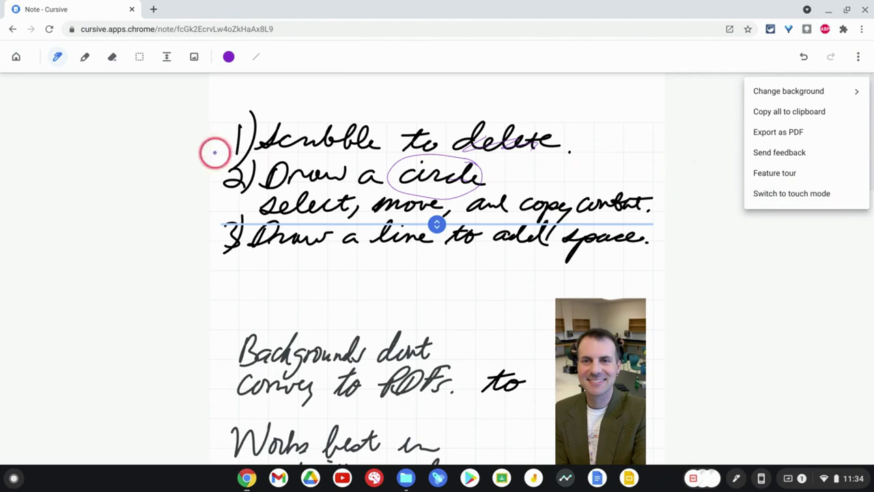
{"action": "left_click", "coordinate": [15, 59]}
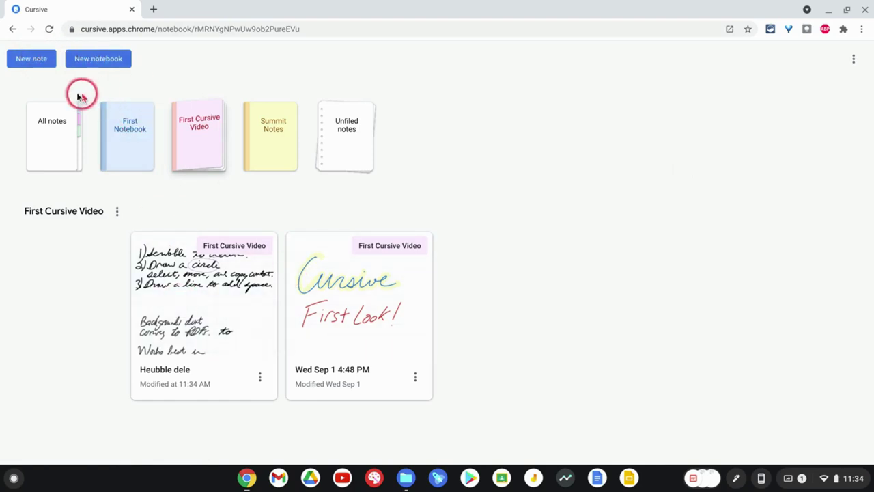
View the available options for the First Cursive Video notebook and for its note "Heubble dele"
{"action": "left_click", "coordinate": [117, 210]}
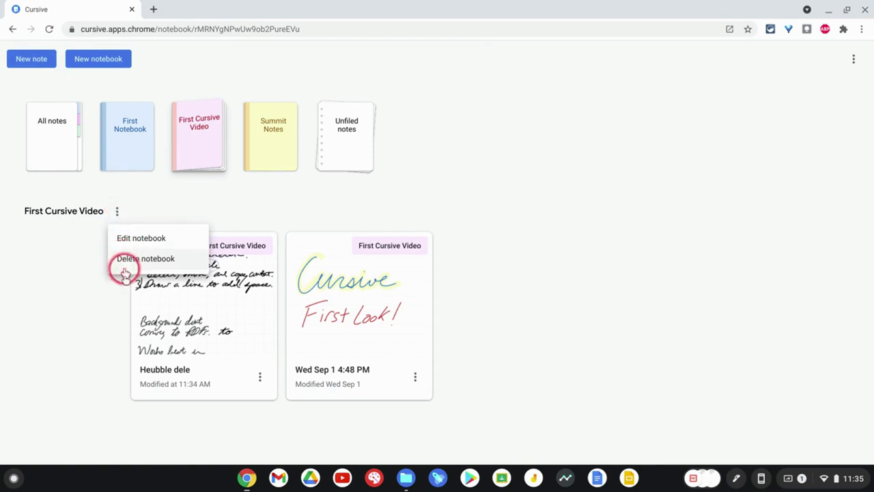
{"action": "left_click", "coordinate": [78, 321]}
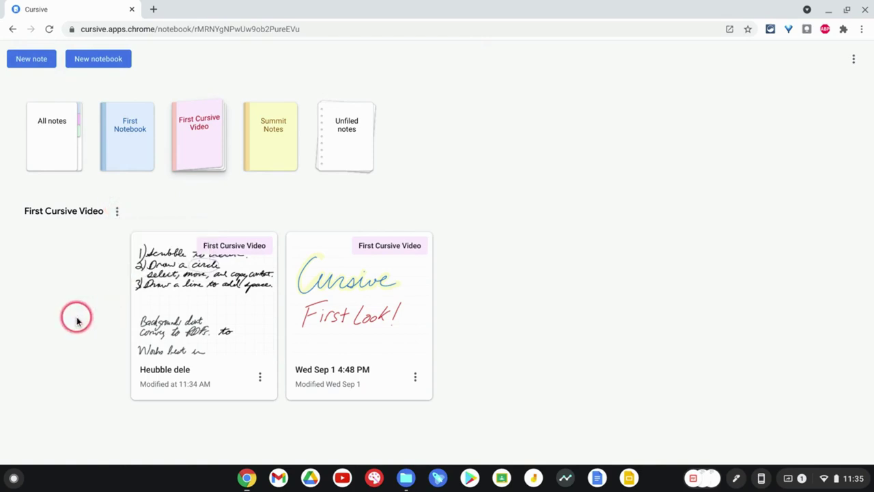
{"action": "left_click", "coordinate": [261, 376]}
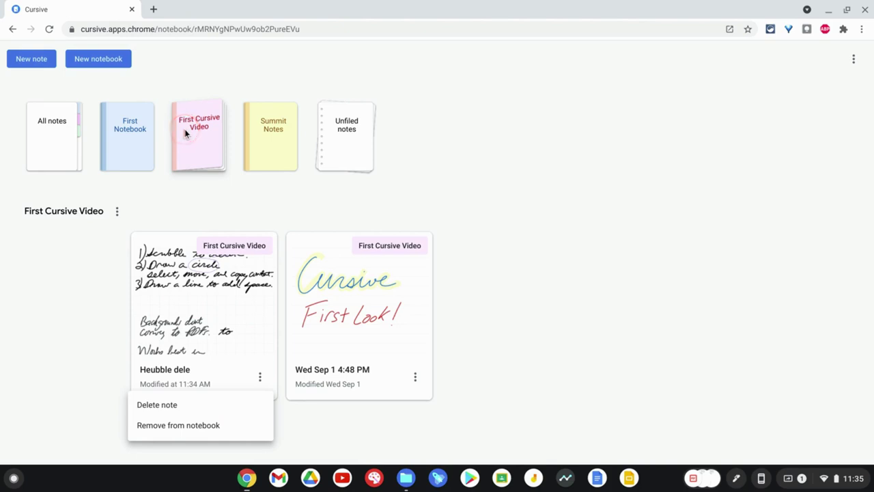
Reopen the note "Heubble dele", circle the handwritten lines "Works best in portrait mode." and move them slightly right and down
{"action": "left_click", "coordinate": [175, 268]}
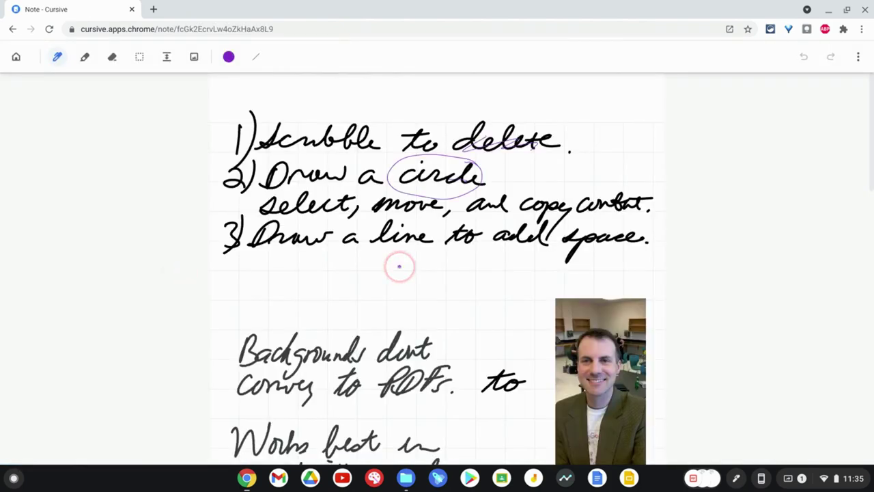
{"action": "scroll", "coordinate": [401, 266], "scroll_direction": "down", "scroll_amount": 3}
{"action": "scroll", "coordinate": [466, 268], "scroll_direction": "down", "scroll_amount": 1}
{"action": "scroll", "coordinate": [534, 334], "scroll_direction": "up", "scroll_amount": 3}
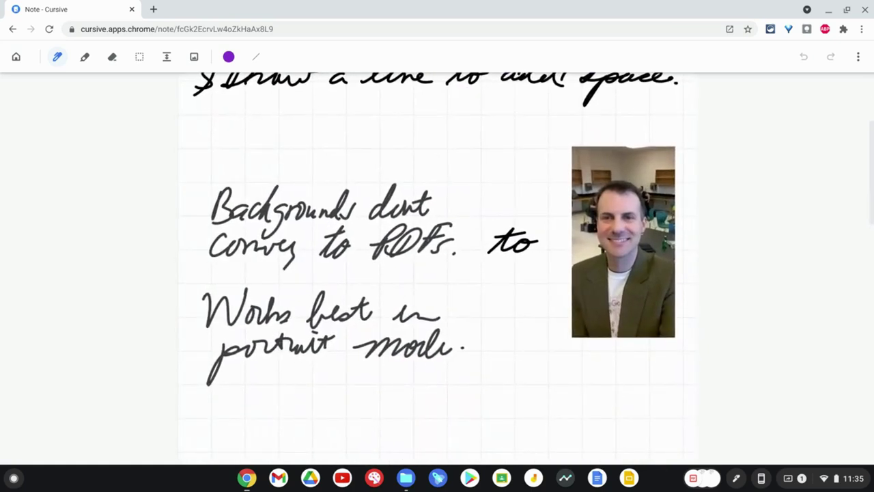
{"action": "mouse_move", "coordinate": [423, 272]}
{"action": "left_mouse_down"}
{"action": "mouse_move", "coordinate": [350, 258]}
{"action": "mouse_move", "coordinate": [351, 416]}
{"action": "mouse_move", "coordinate": [425, 271]}
{"action": "left_mouse_up"}
{"action": "mouse_move", "coordinate": [307, 327]}
{"action": "left_mouse_down"}
{"action": "mouse_move", "coordinate": [395, 335]}
{"action": "mouse_move", "coordinate": [372, 331]}
{"action": "mouse_move", "coordinate": [325, 370]}
{"action": "mouse_move", "coordinate": [364, 340]}
{"action": "mouse_move", "coordinate": [343, 344]}
{"action": "left_mouse_up"}
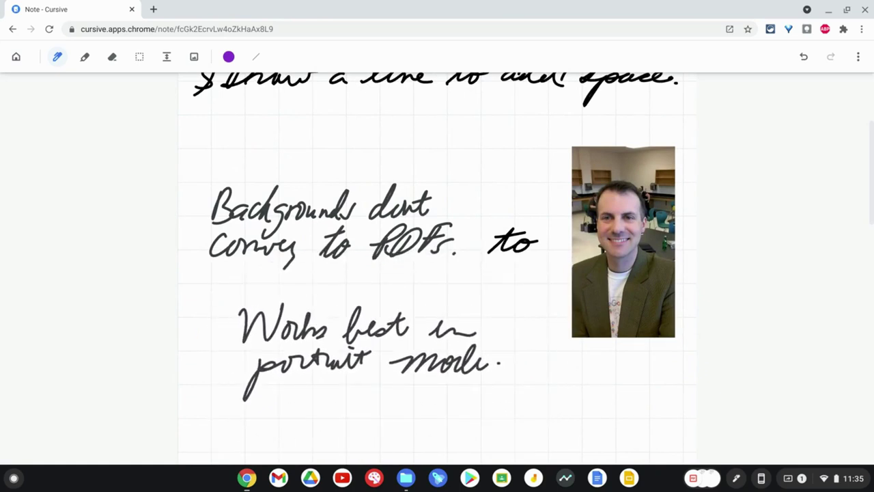